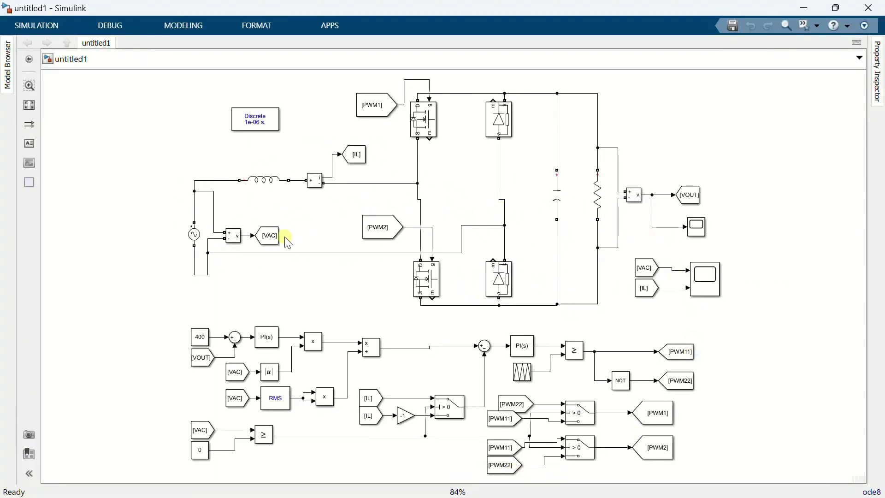
Replace the right leg's upper diode with a copy of the existing MOSFET
left_click(509, 446)
left_click(511, 255)
scroll(597, 170, "left", 1)
left_click(515, 134)
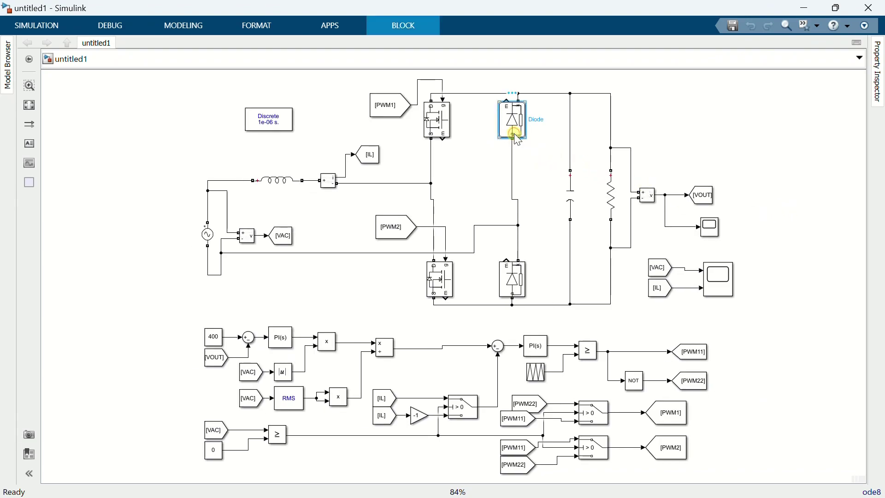
key("Delete")
left_click(445, 123)
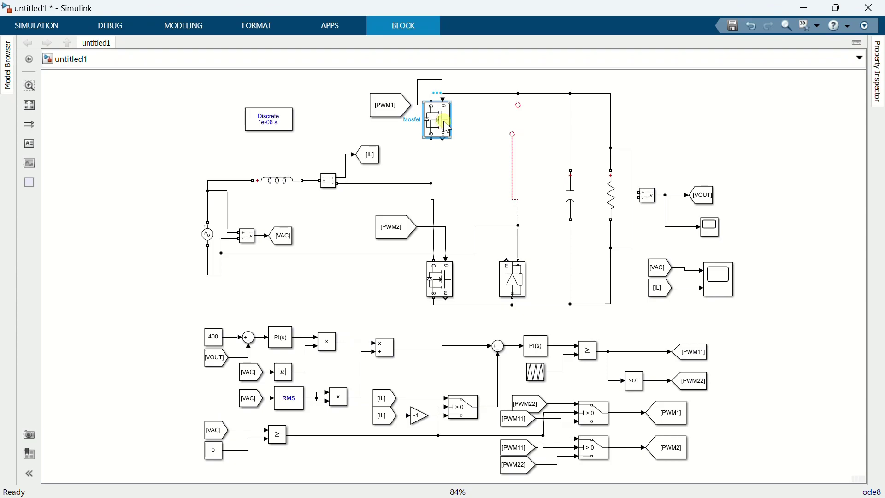
mouse_move(446, 128)
left_mouse_down()
mouse_move(532, 134)
mouse_move(511, 122)
mouse_move(518, 127)
mouse_move(505, 257)
mouse_move(520, 272)
mouse_move(521, 258)
left_mouse_up()
left_click(533, 178)
Replace the lower diode with a MOSFET, align it, and wire its bottom terminal
left_click(517, 277)
key("Delete")
left_click(519, 272)
left_click_drag(511, 292, 513, 280)
left_click_drag(380, 113, 518, 109)
Connect the copied tag to the upper MOSFET's gate and rename it PWM3
left_click(469, 99)
double_click(472, 105)
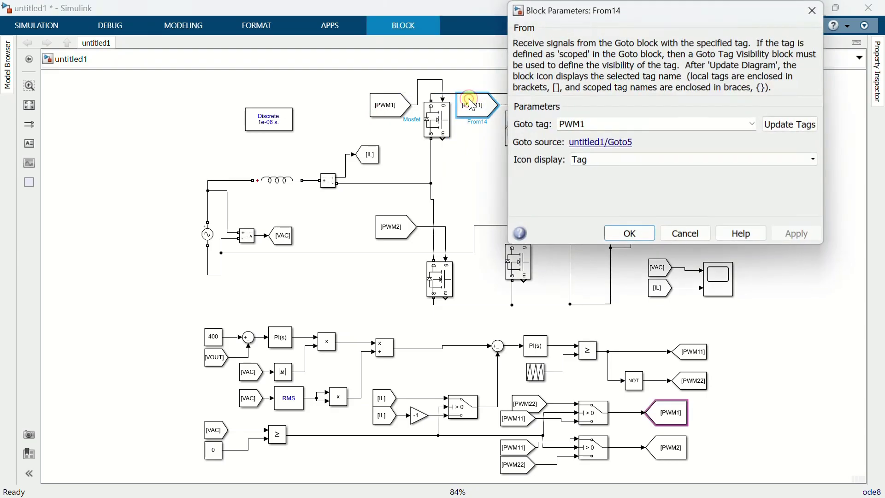
double_click(592, 123)
left_click(593, 123)
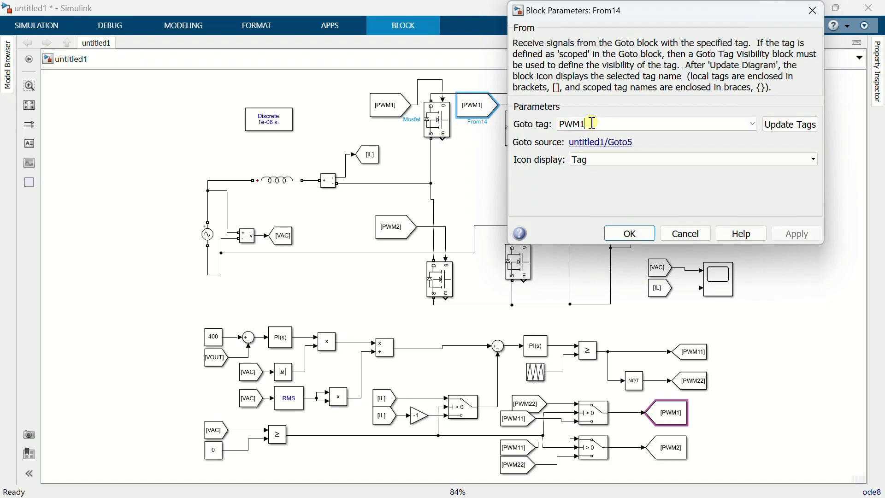
key("BackSpace")
type("3")
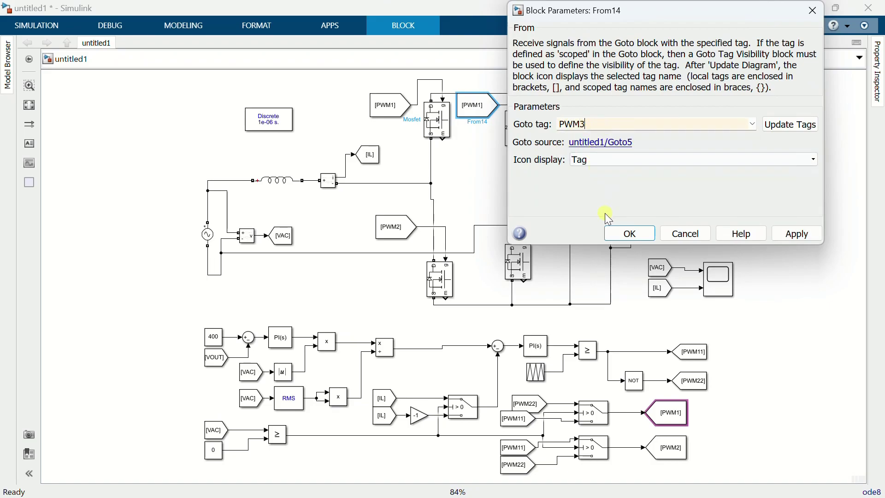
left_click(617, 230)
Duplicate the tag as PWM4 and place it at the lower MOSFET's gate
mouse_move(476, 115)
left_mouse_down()
mouse_move(482, 207)
mouse_move(524, 222)
mouse_move(525, 242)
left_mouse_up()
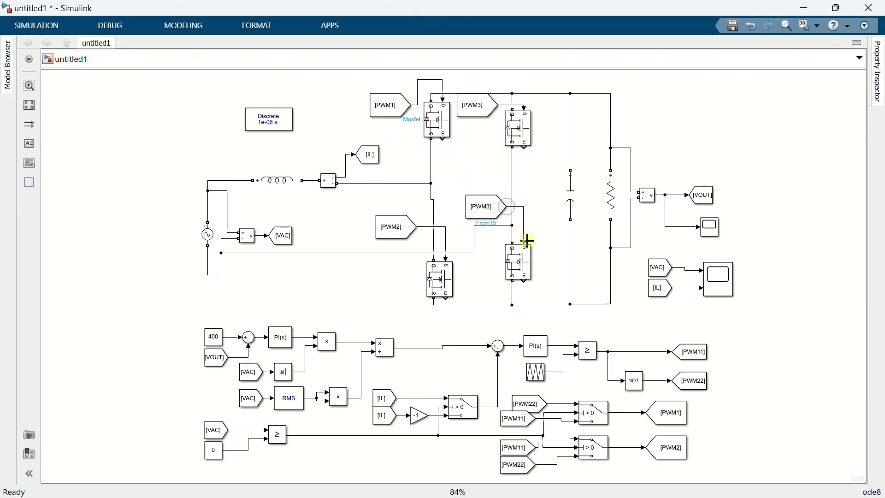
double_click(487, 210)
double_click(608, 203)
left_click(608, 203)
key("BackSpace")
type("4")
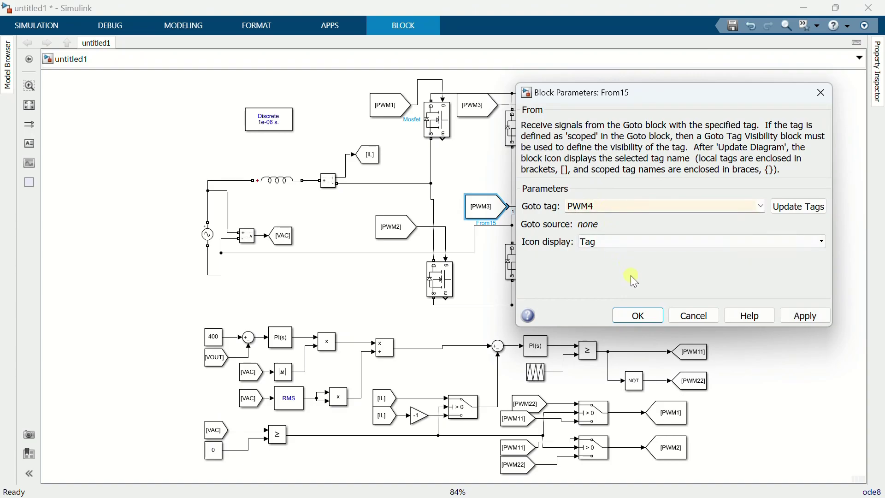
left_click(638, 315)
mouse_move(485, 201)
left_mouse_down()
mouse_move(486, 217)
mouse_move(486, 208)
left_mouse_up()
left_click(473, 183)
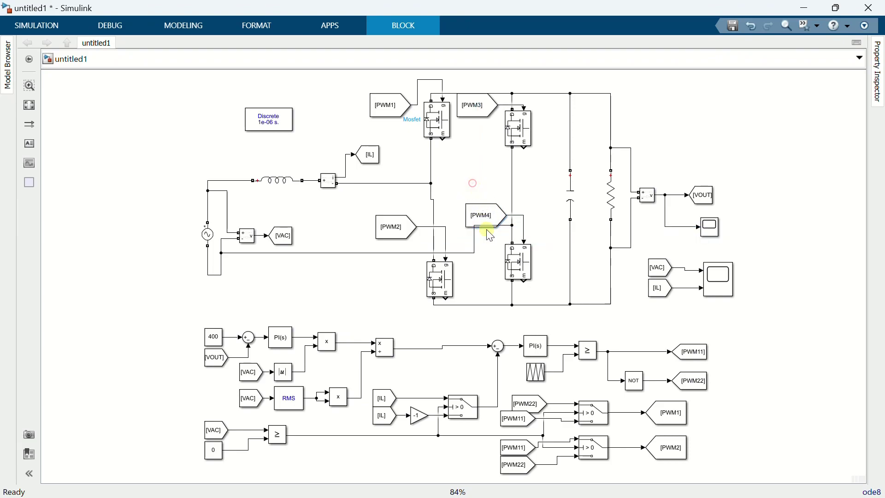
Copy the Switch block and branch the comparator output into both new switches' control inputs
left_click(602, 453)
left_click_drag(601, 453, 432, 450)
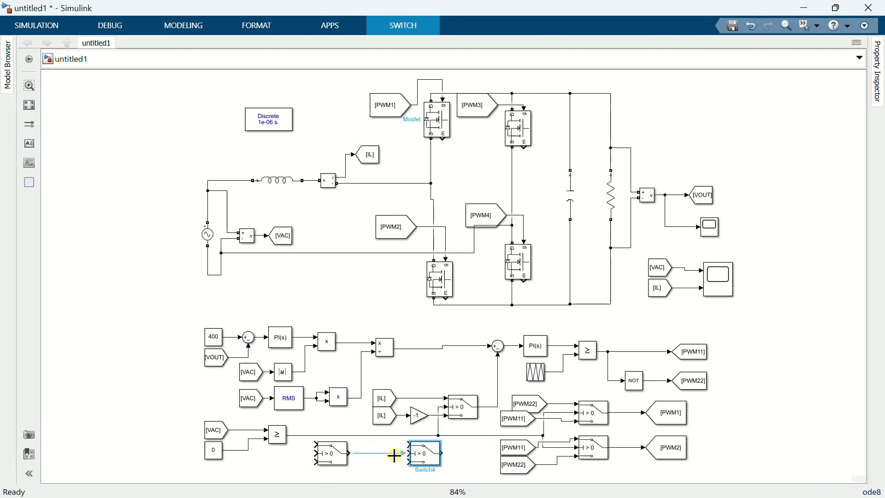
left_click_drag(316, 453, 300, 435)
left_click_drag(407, 451, 394, 435)
Reposition the new switches and their branch wires, then fit the diagram to view
left_click_drag(335, 461, 335, 479)
scroll(334, 479, "down", 2)
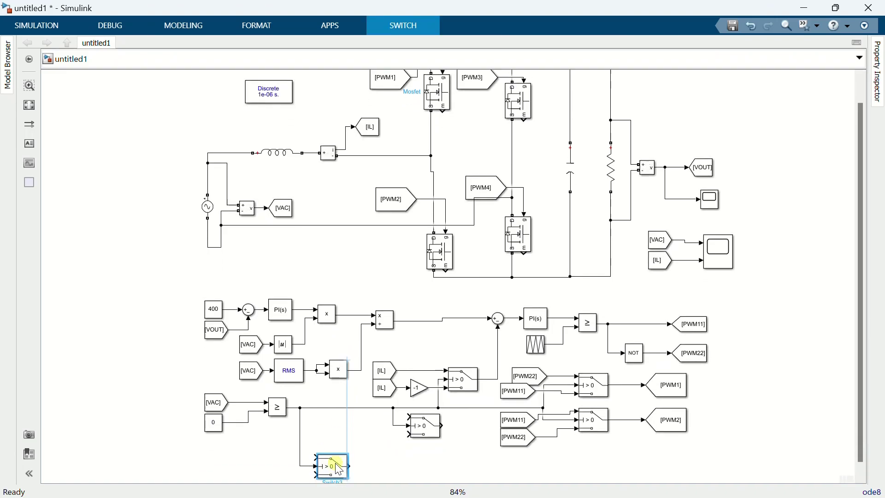
left_click_drag(417, 422, 432, 454)
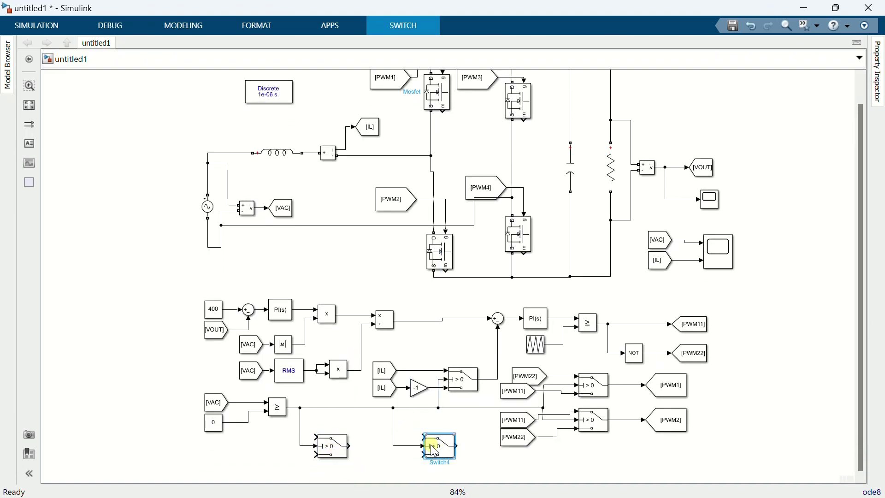
left_click_drag(397, 428, 410, 426)
left_click(379, 419)
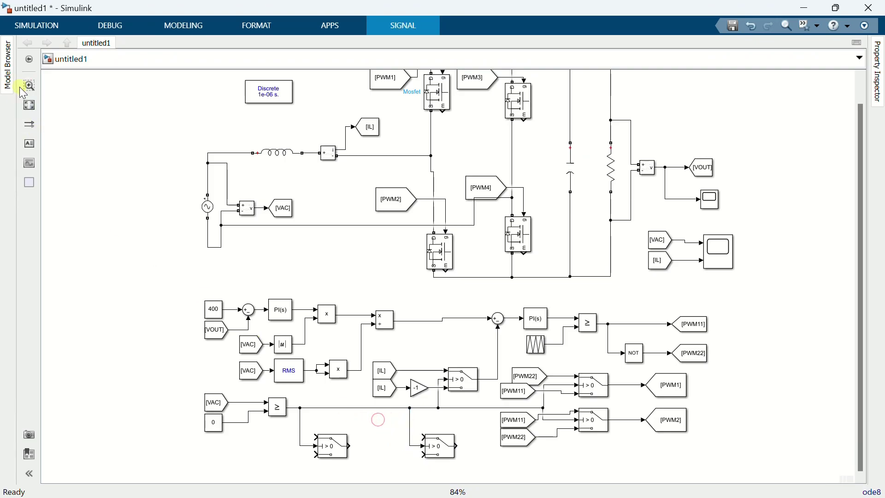
left_click(31, 106)
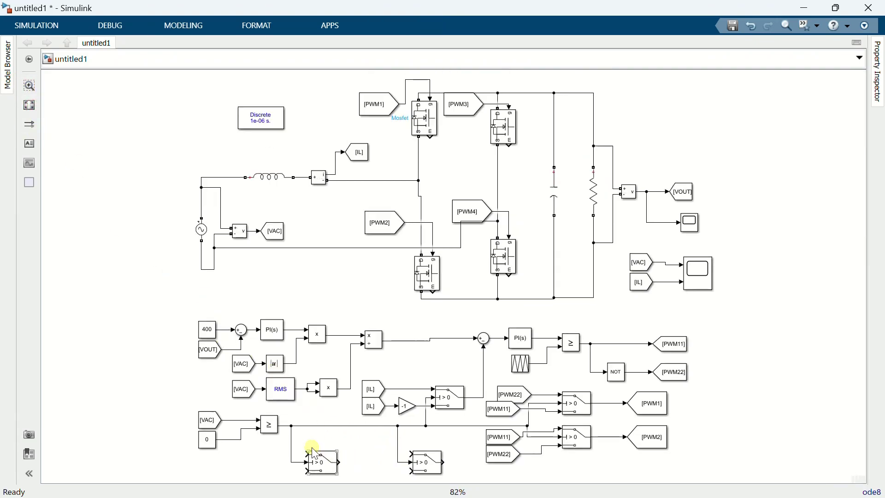
Place a Constant of 1 on the first new switch's top input
left_click_drag(216, 440, 278, 454)
left_click(279, 458)
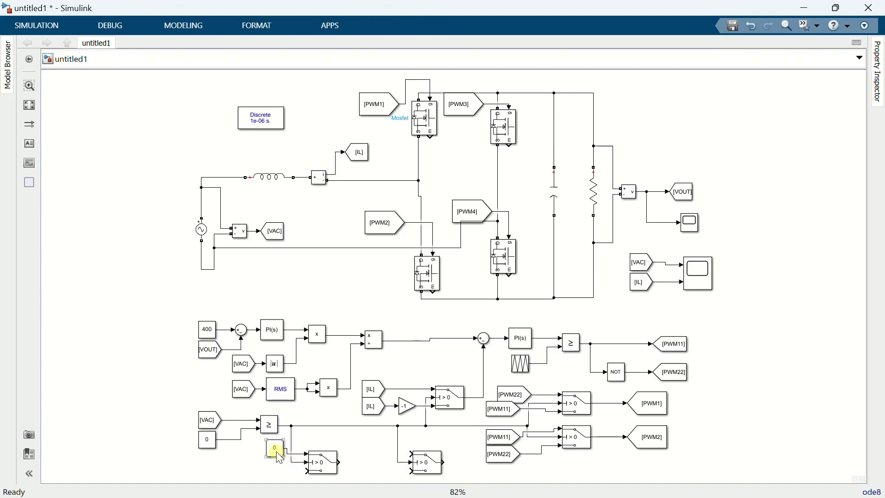
double_click(276, 452)
type("1")
left_click(417, 483)
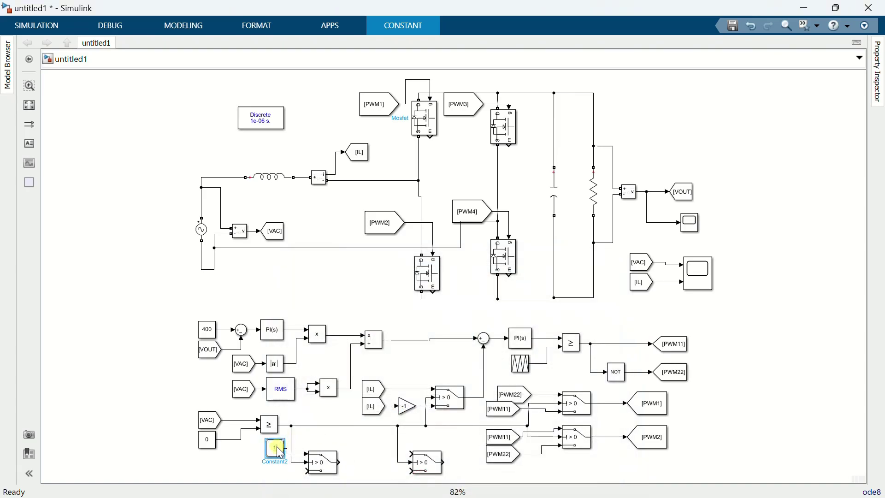
Add a 0 constant at its bottom input, and copy constants giving the second switch 0 and 1
left_click_drag(280, 454, 276, 476)
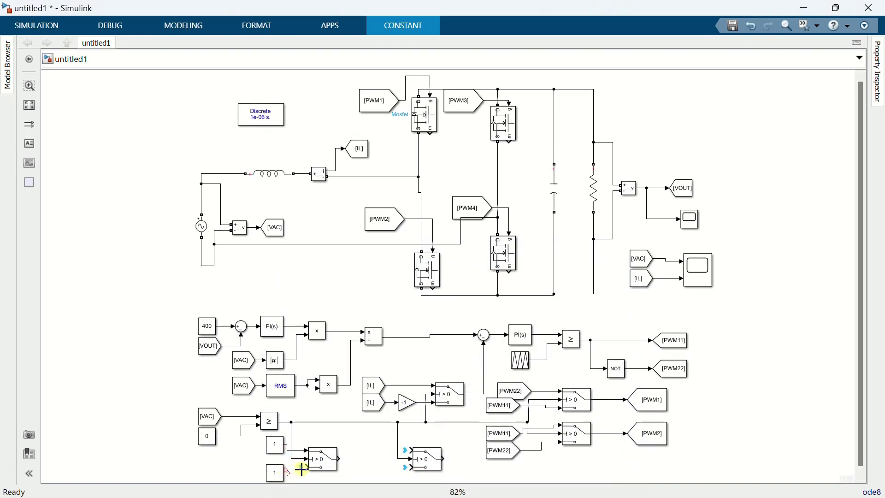
left_click(286, 470)
double_click(278, 474)
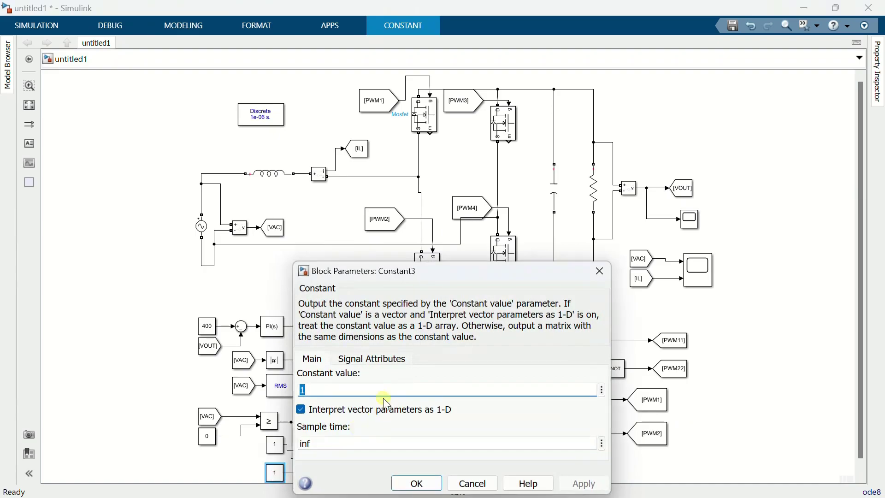
type("0")
left_click(417, 483)
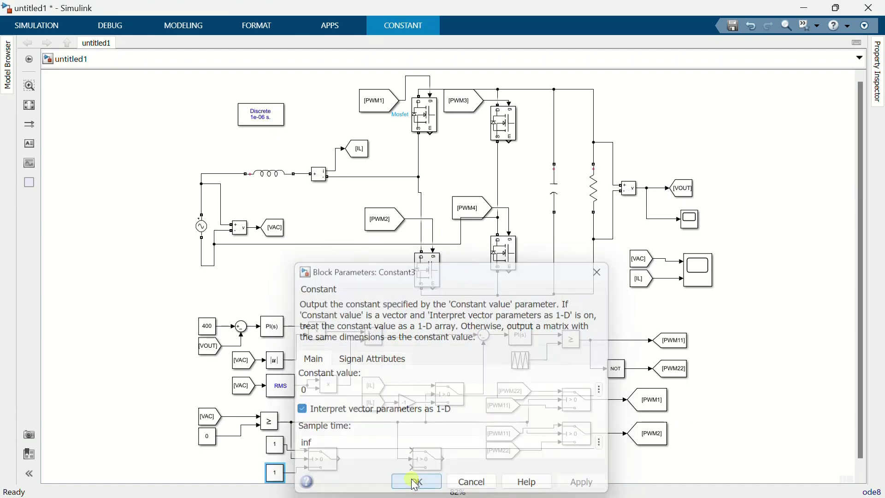
mouse_move(275, 444)
left_mouse_down()
mouse_move(380, 480)
mouse_move(402, 466)
mouse_move(405, 479)
mouse_move(400, 473)
left_mouse_up()
left_click_drag(276, 474, 390, 456)
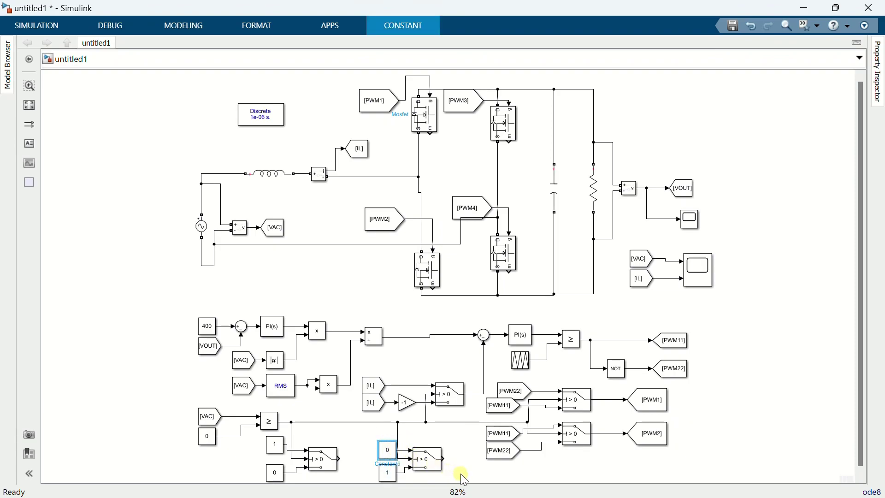
Copy the [PWM4] tag to the first switch's output and the [PWM3] tag beside the second switch
left_click(408, 236)
left_click(458, 213)
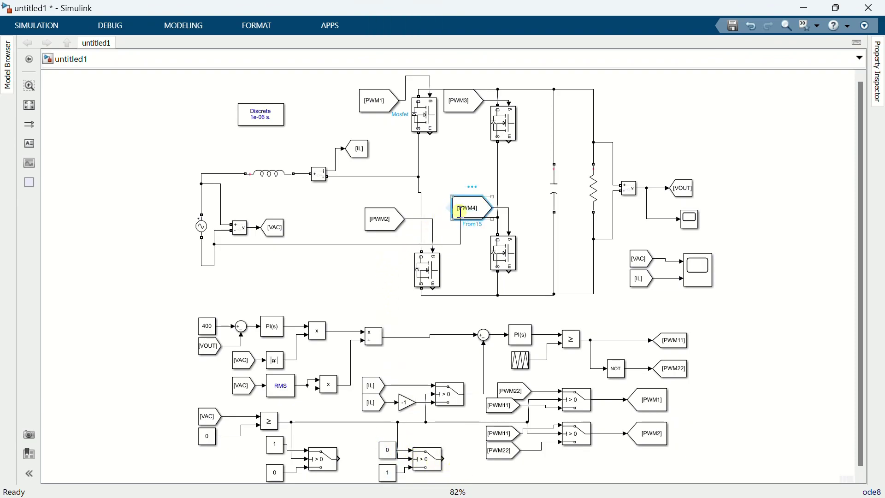
left_click_drag(447, 207, 354, 449)
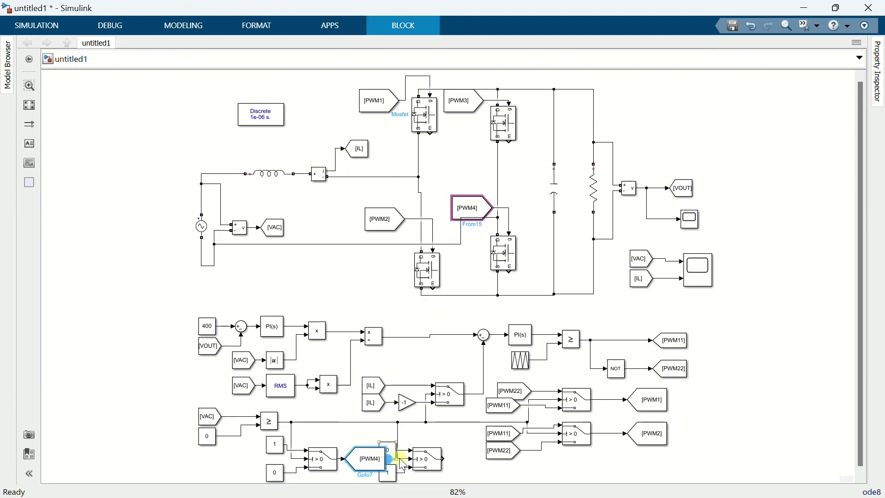
left_click_drag(462, 477, 375, 470)
left_click(381, 465)
left_click(381, 437)
left_click(451, 91)
left_click_drag(445, 105, 465, 466)
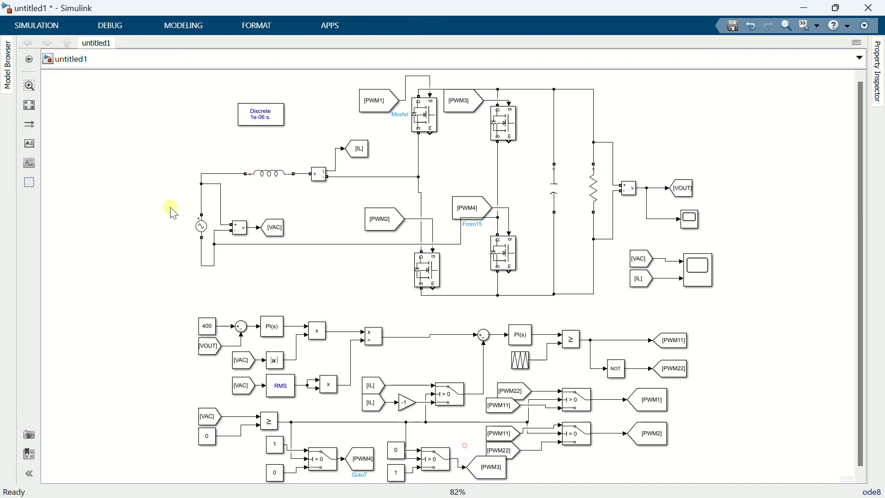
Run the 4 s simulation and check the output-voltage scope settles near 400 V
left_click(35, 104)
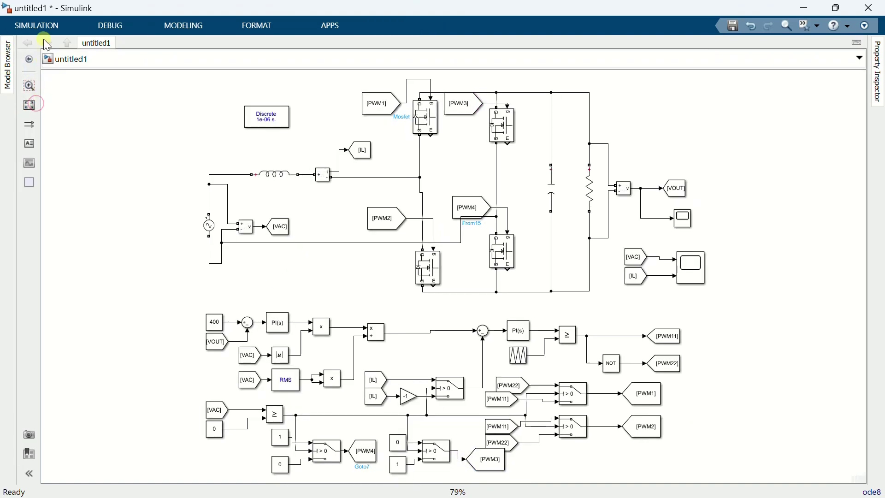
left_click(43, 27)
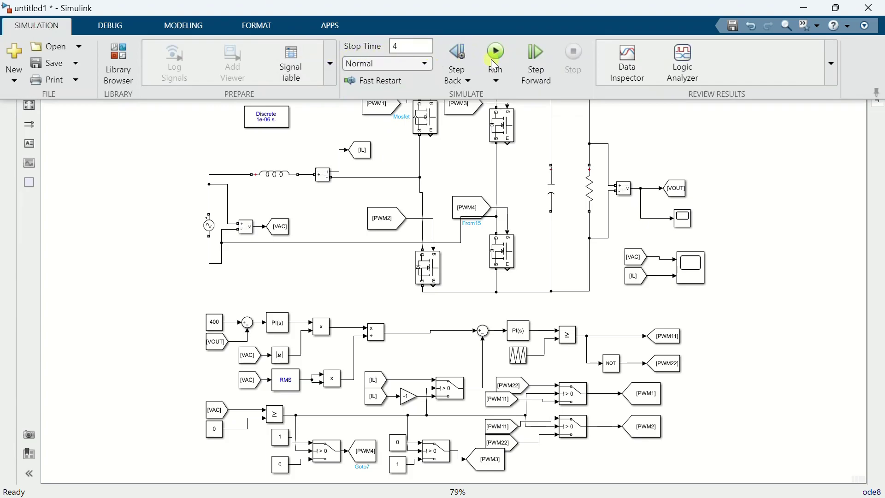
left_click(495, 54)
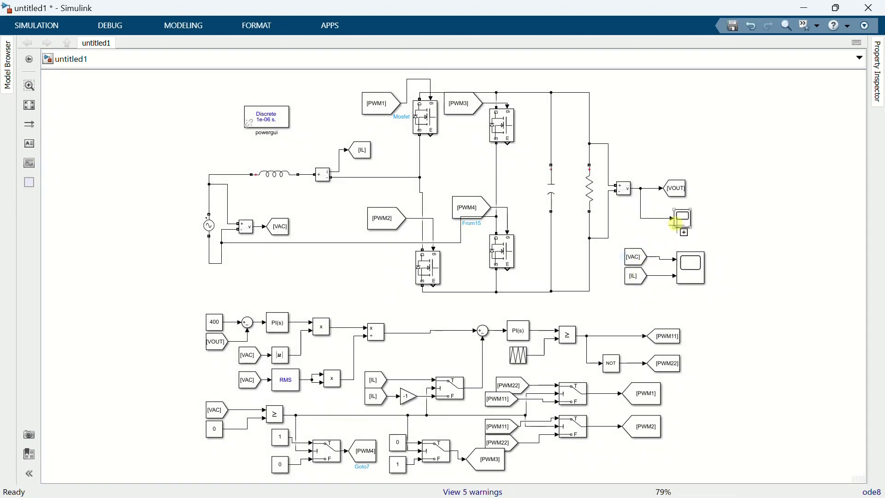
left_click(679, 223)
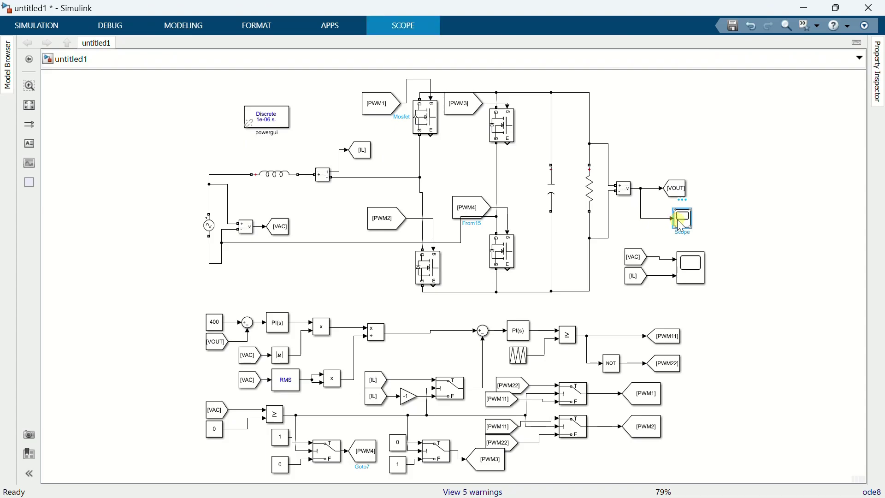
double_click(680, 225)
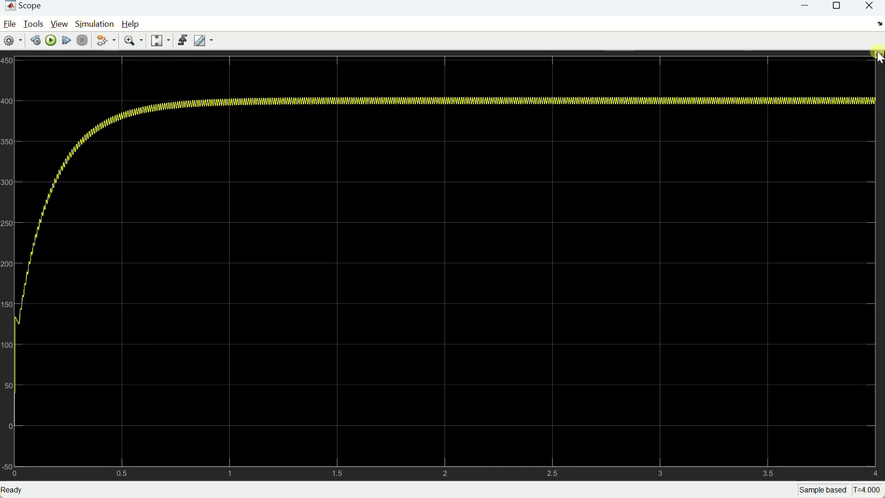
left_click(870, 6)
In Scope1, zoom the time axis to about 3.57–4.0 s and autoscale the current plot
left_click(691, 271)
double_click(689, 271)
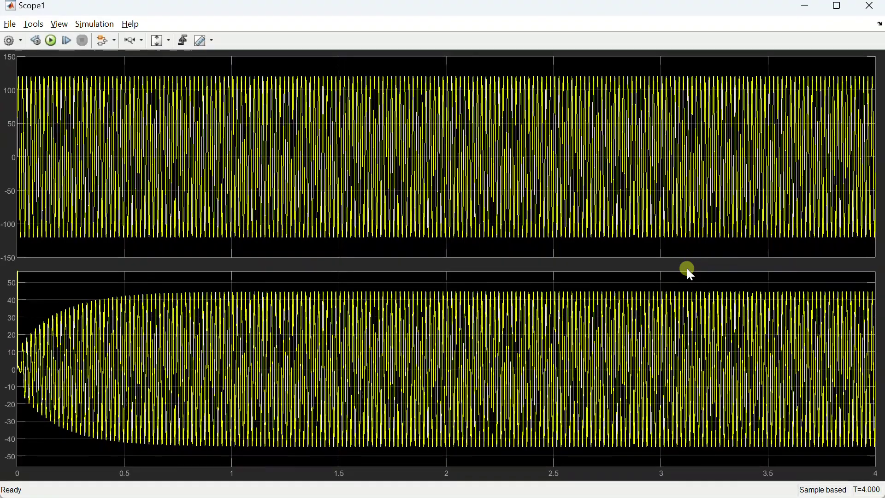
left_click(168, 41)
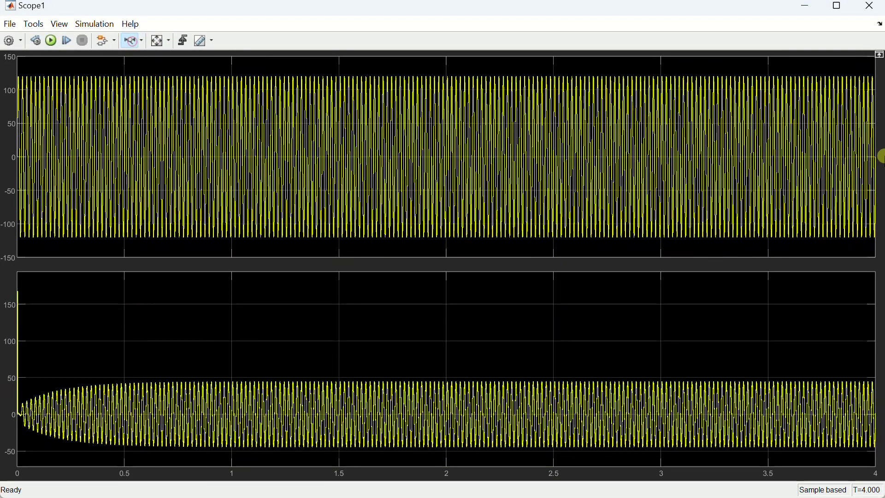
left_click(132, 41)
left_click(827, 99)
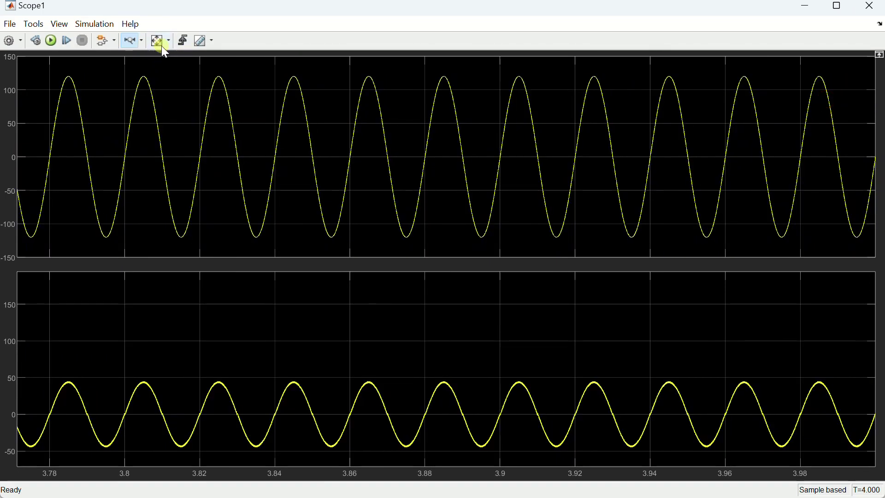
left_click(159, 42)
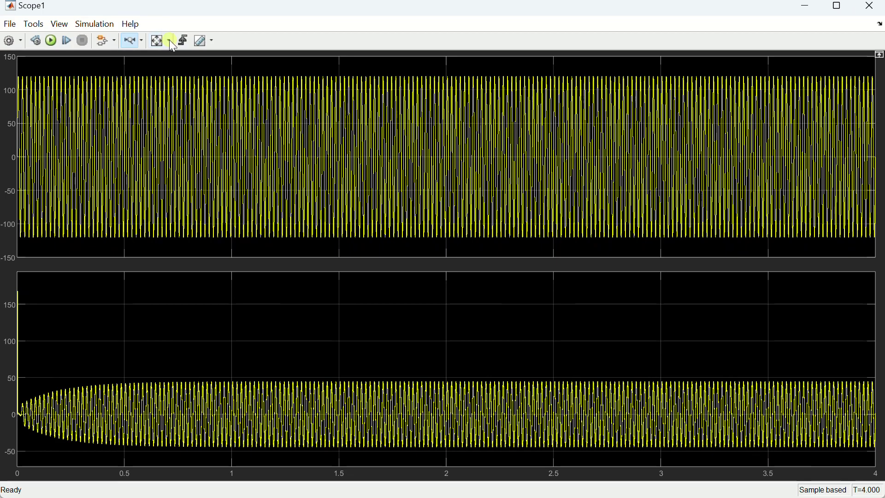
left_click(782, 115)
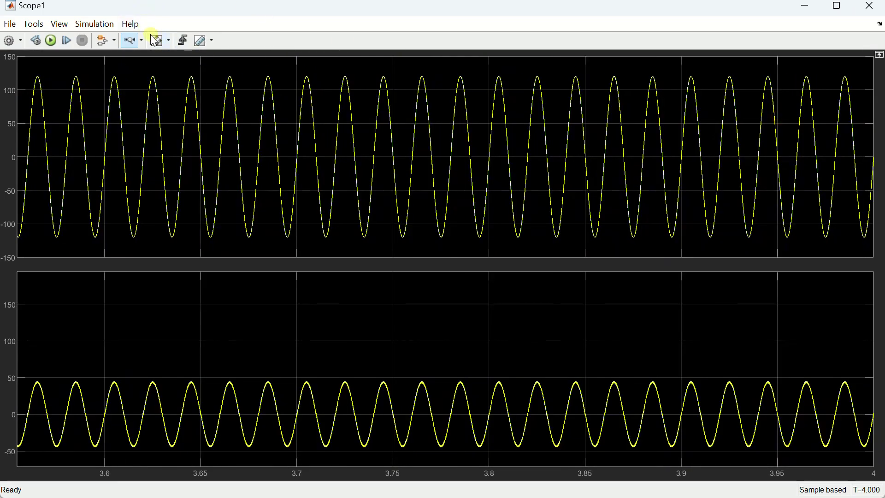
left_click(168, 41)
left_click(159, 74)
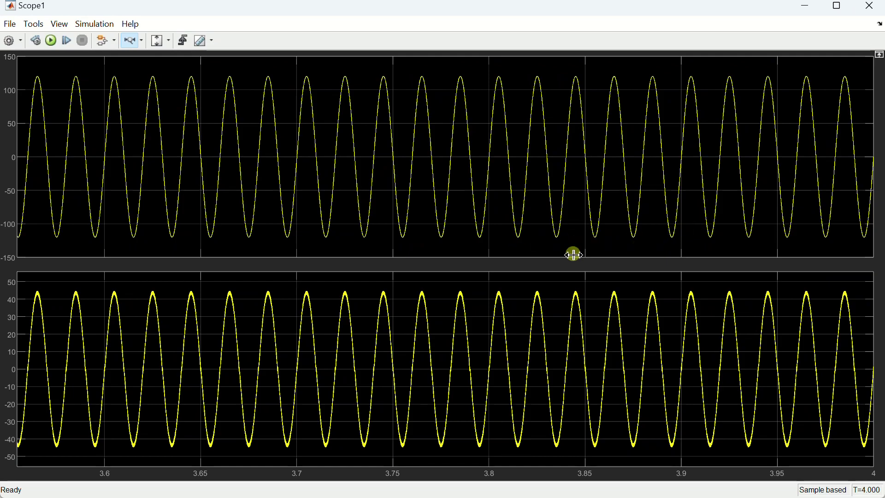
Close Scope1 and quick-insert a new Scope block with 'scop'
left_click(868, 6)
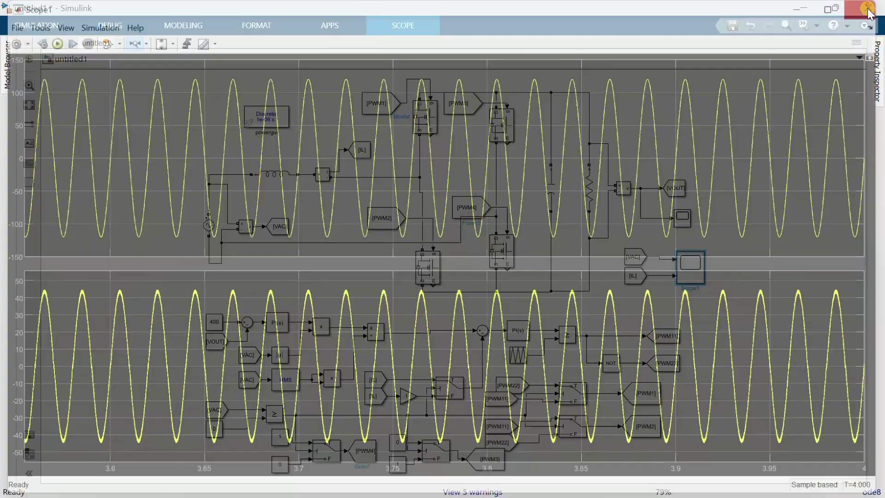
left_click(803, 385)
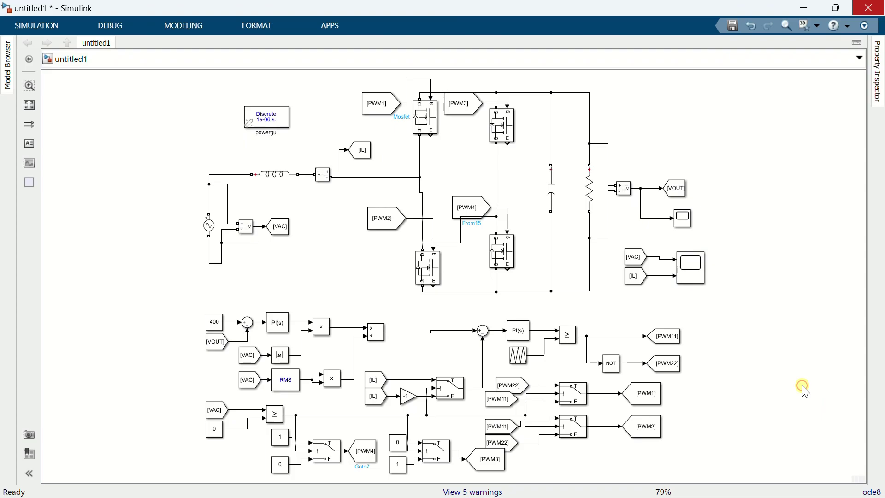
type("scop")
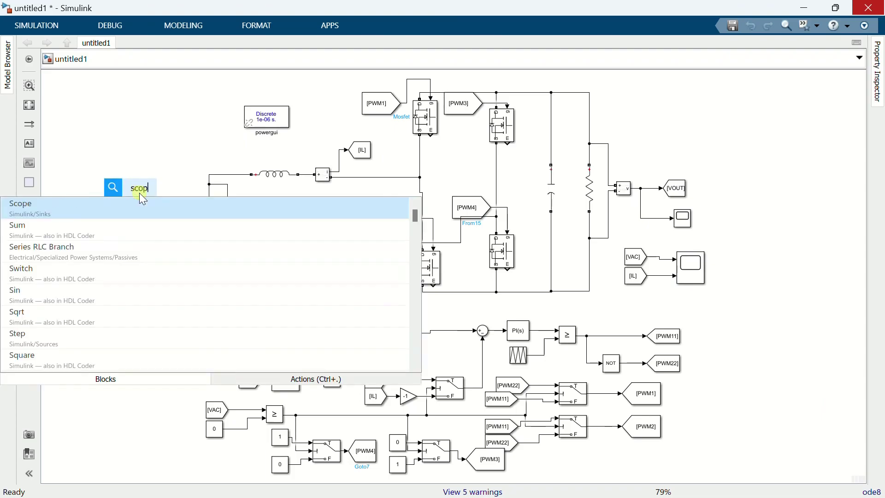
left_click(146, 204)
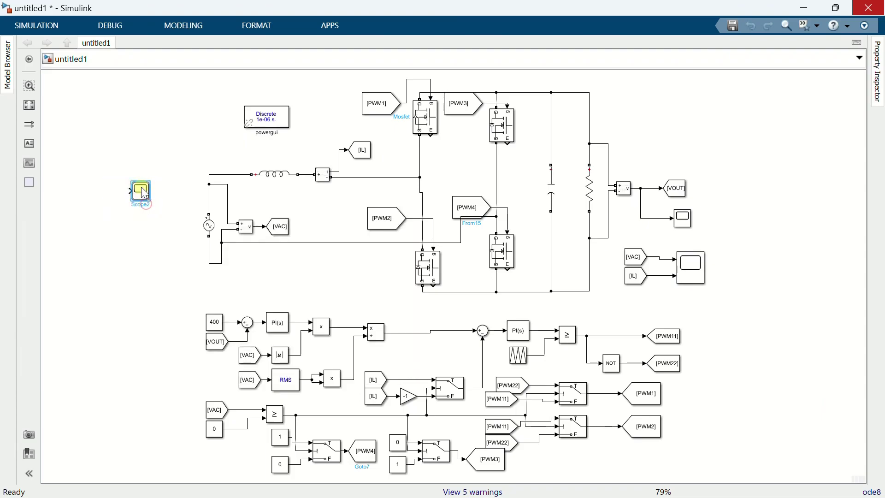
Configure Scope2 with 3 input ports in a three-stacked-axes layout
double_click(143, 192)
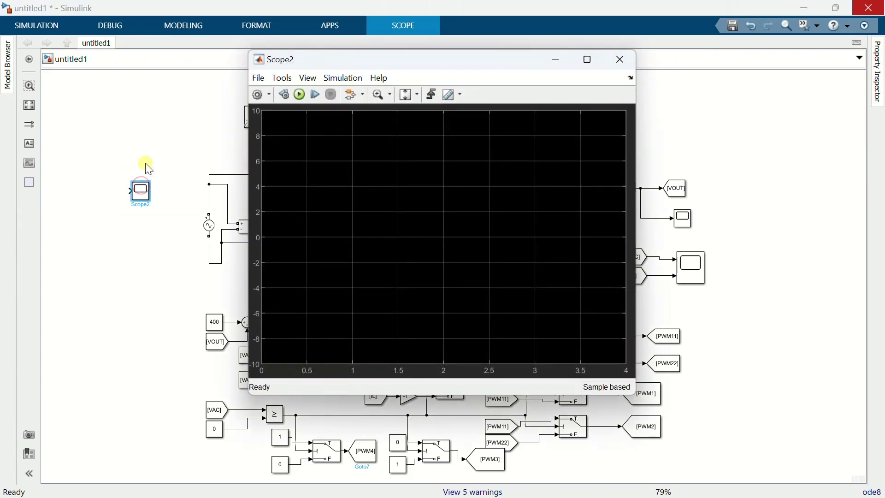
left_click(258, 95)
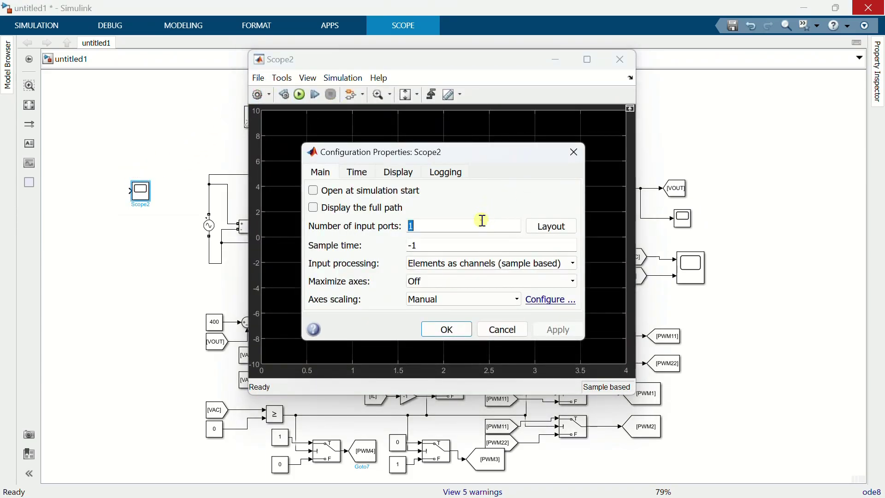
type("3")
left_click(563, 231)
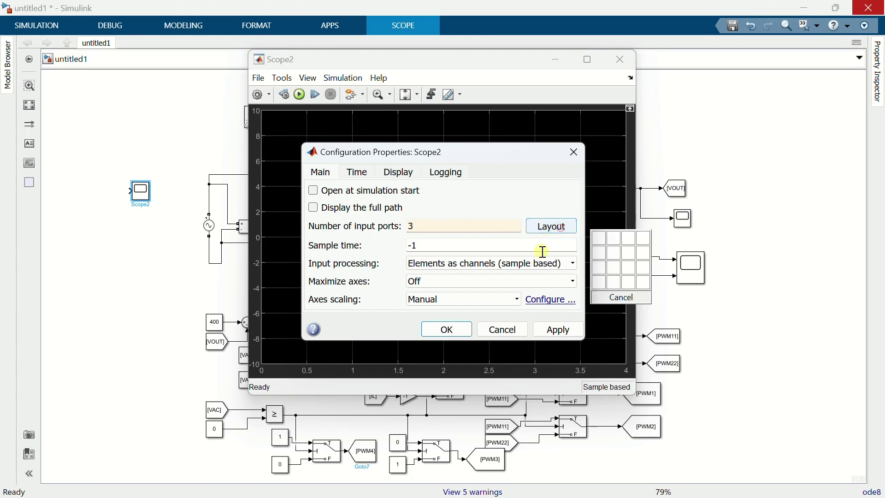
left_click(594, 267)
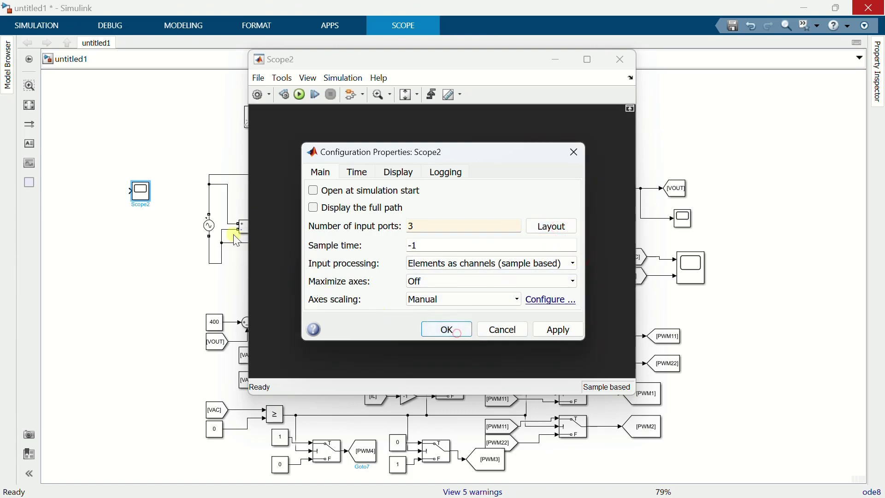
left_click(449, 330)
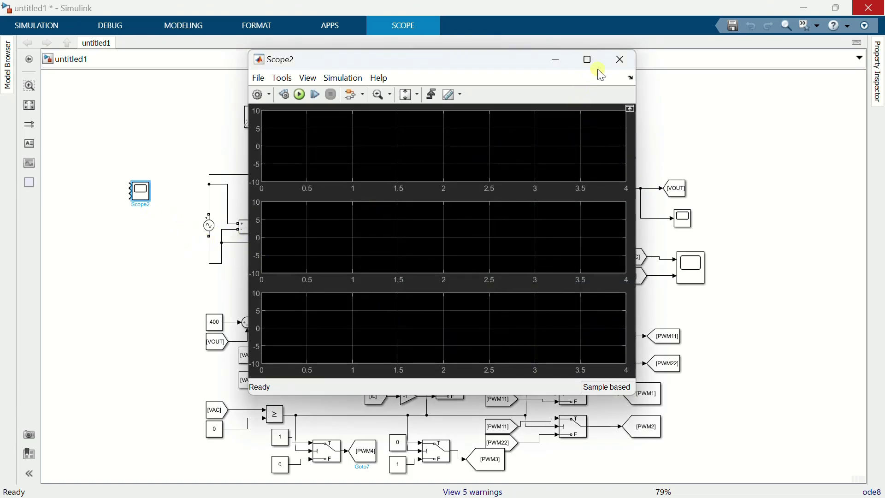
Enlarge the Scope2 block and place [VAC] and [PWM3] From blocks to its left
left_click(620, 59)
left_click_drag(151, 202, 182, 248)
left_click(285, 228)
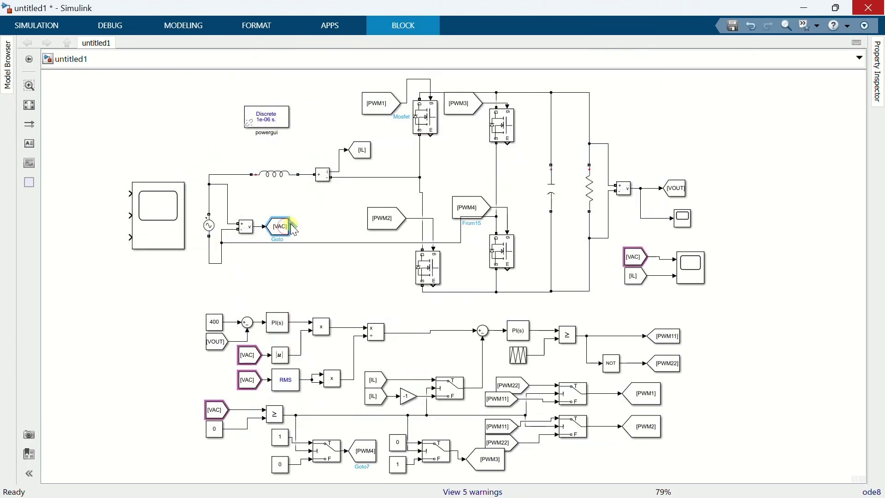
left_click_drag(286, 228, 130, 194)
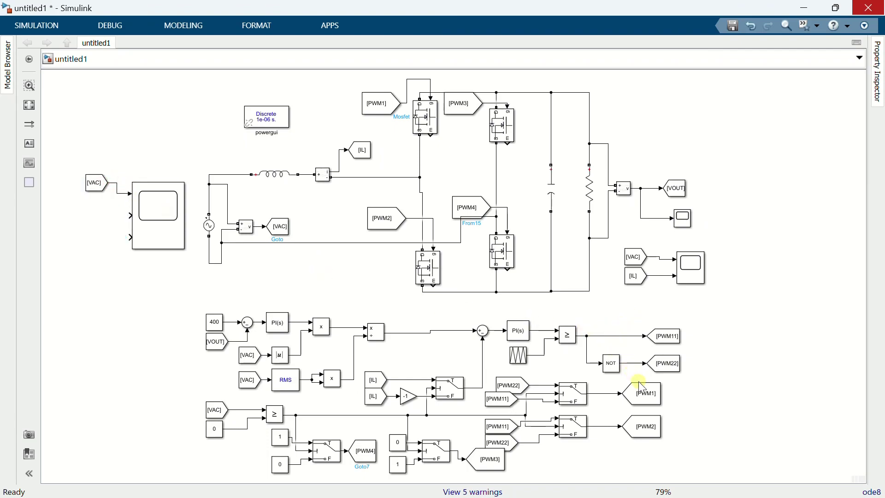
left_click(646, 393)
left_click(504, 462)
left_click_drag(509, 459, 130, 237)
Add a [PWM4] From block beside Scope2
left_click(377, 452)
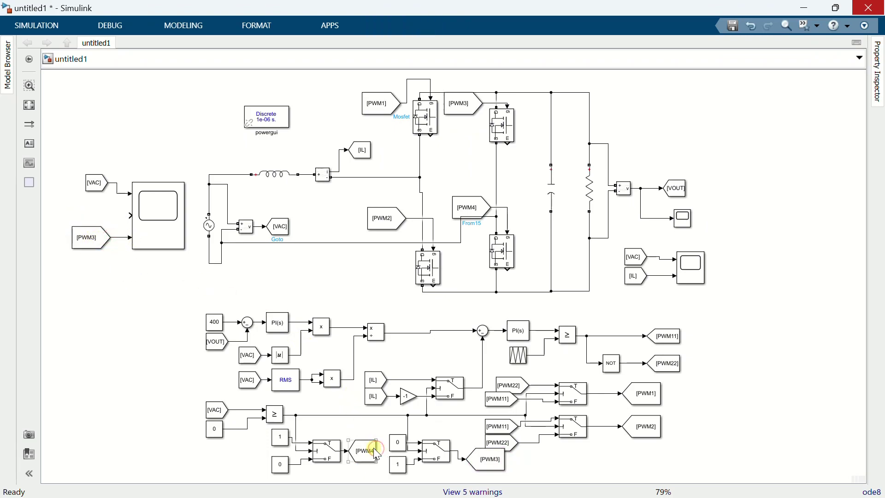
left_click_drag(379, 447, 115, 310)
left_click(102, 300)
left_click(376, 454)
key("ctrl+v")
left_click_drag(131, 258, 94, 217)
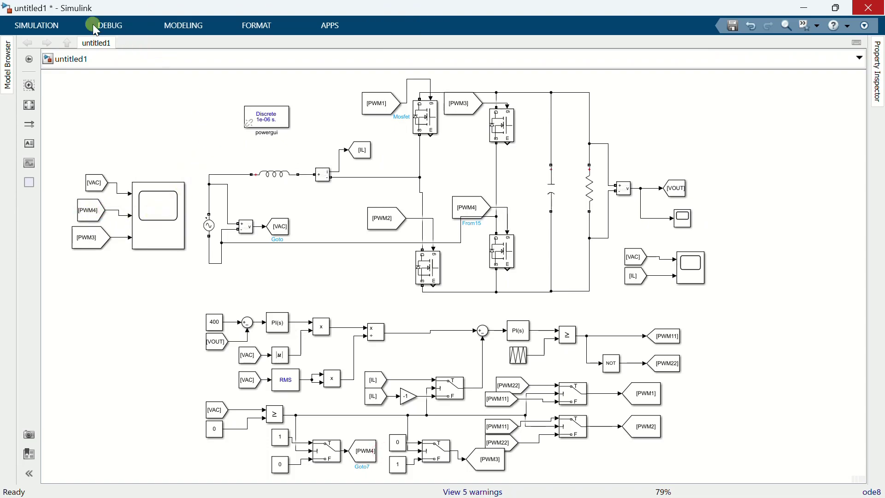
Start the simulation and stop it early, at about 0.13 s
left_click(51, 26)
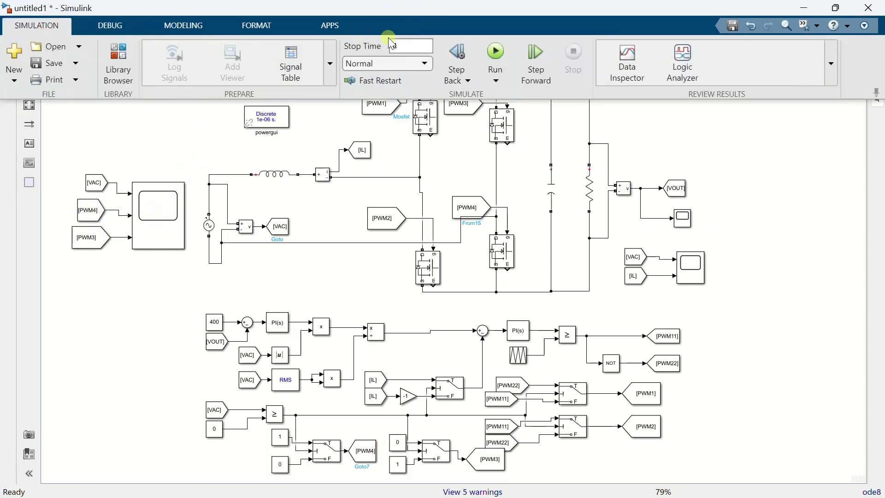
left_click(486, 59)
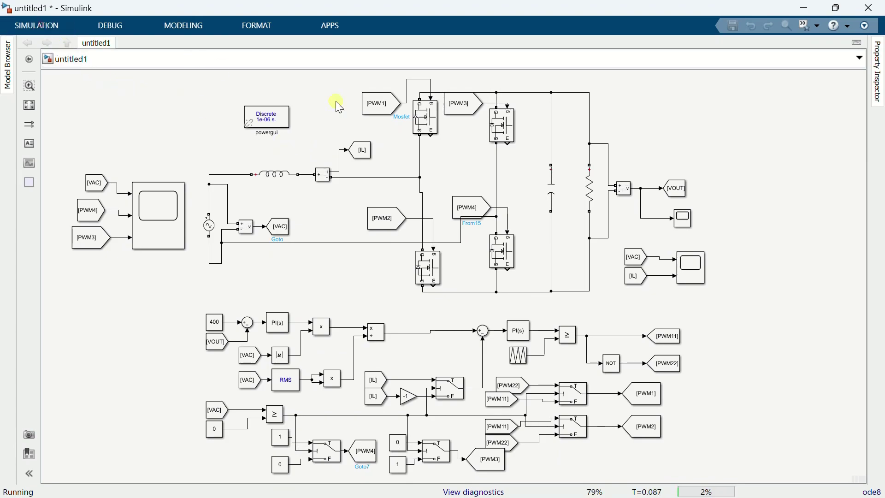
left_click(37, 25)
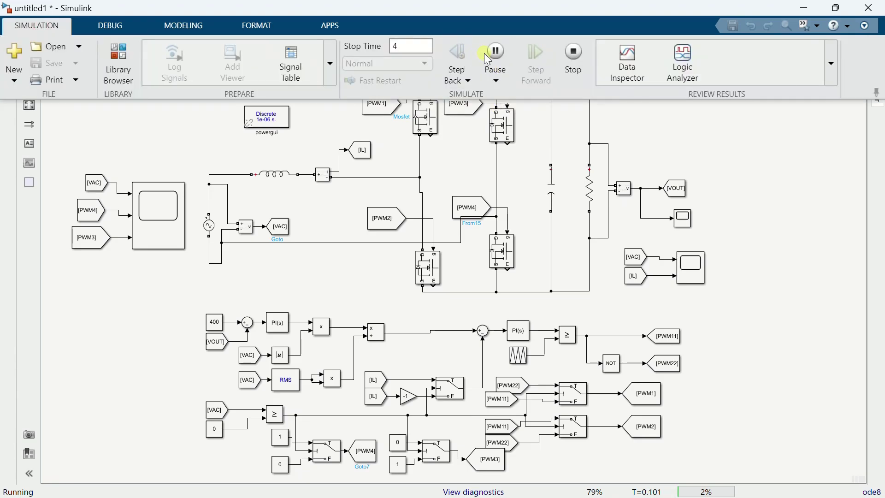
left_click(563, 52)
Open the Scope2 viewer and maximize it to fill the screen
double_click(171, 201)
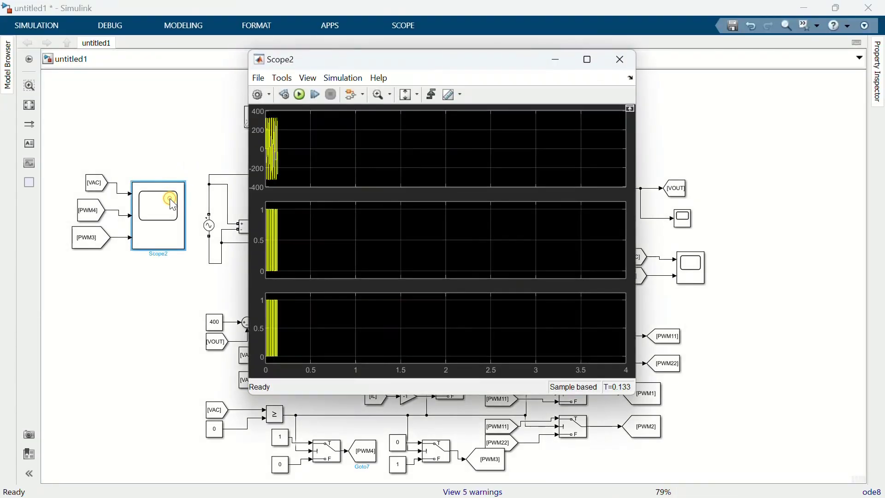
left_click(575, 98)
left_click(589, 60)
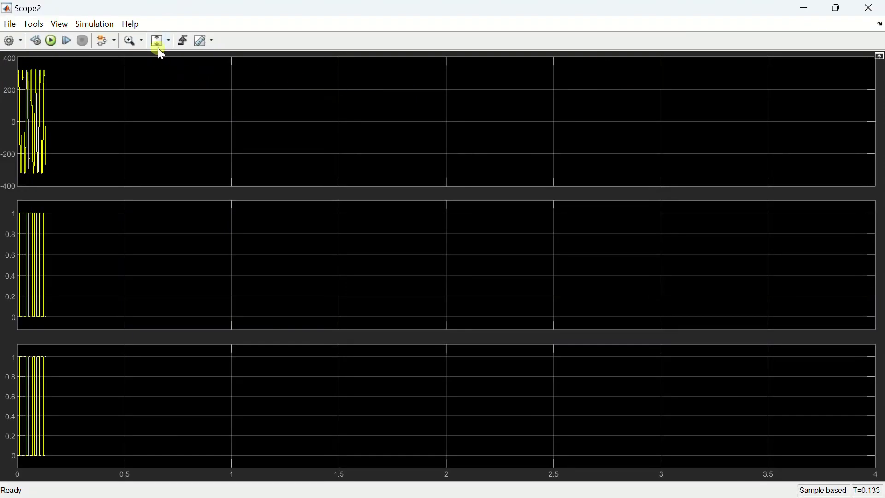
Zoom Scope2's time axis to 0–0.18 s to check PWM3/PWM4 against VAC polarity, then return to the diagram
left_click(143, 41)
left_click(133, 58)
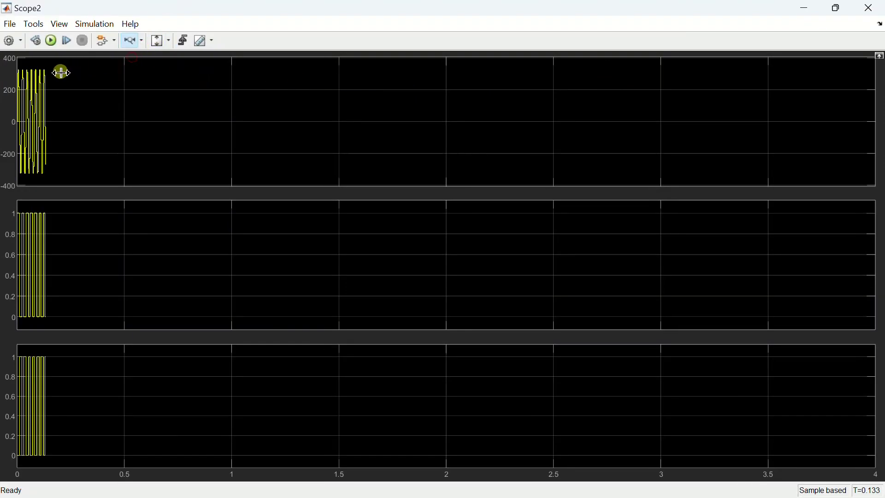
left_click_drag(56, 70, 19, 69)
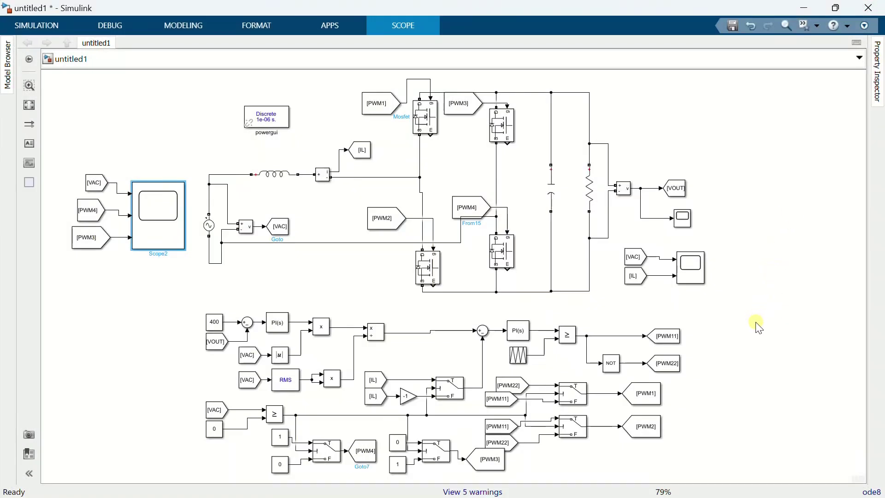
left_click(758, 325)
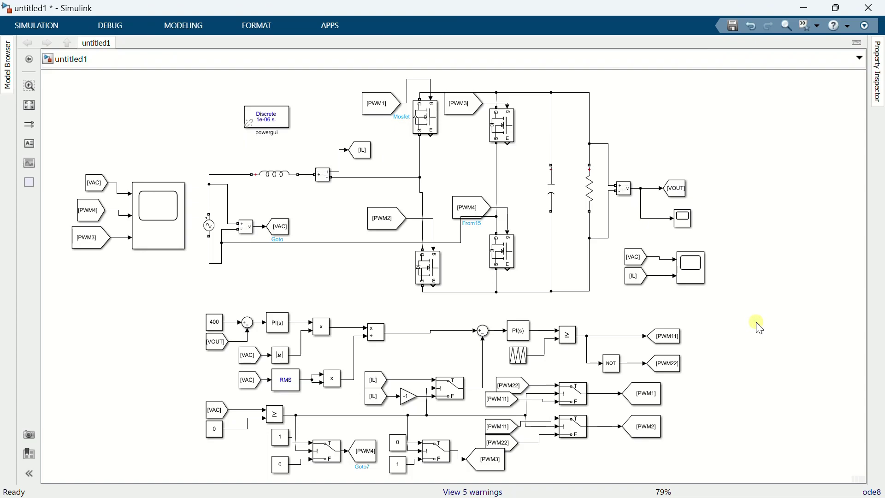